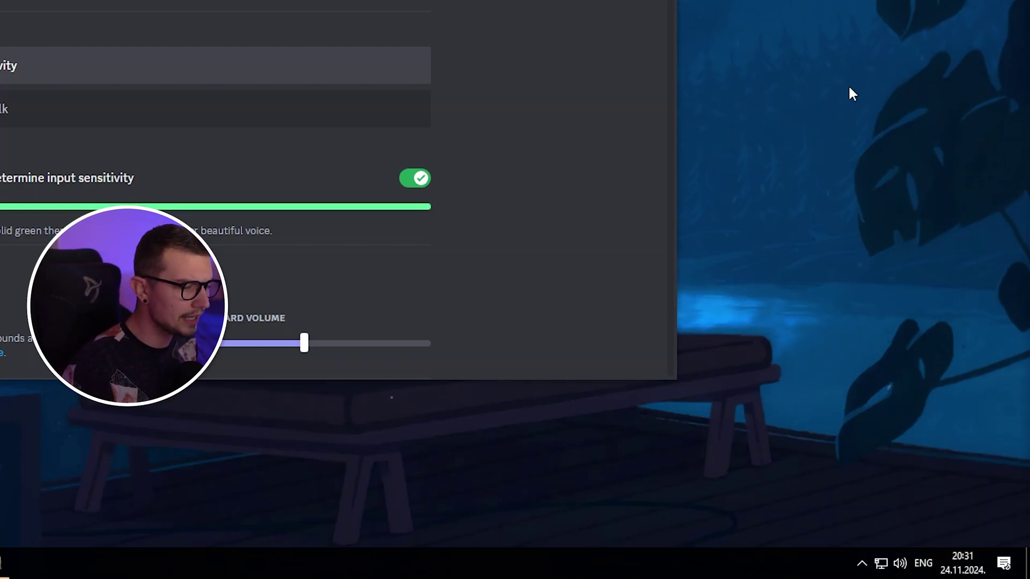
# - Open the classic Sound dialog from the taskbar volume icon and move it over Discord's settings
pyautogui.rightClick(902, 567)
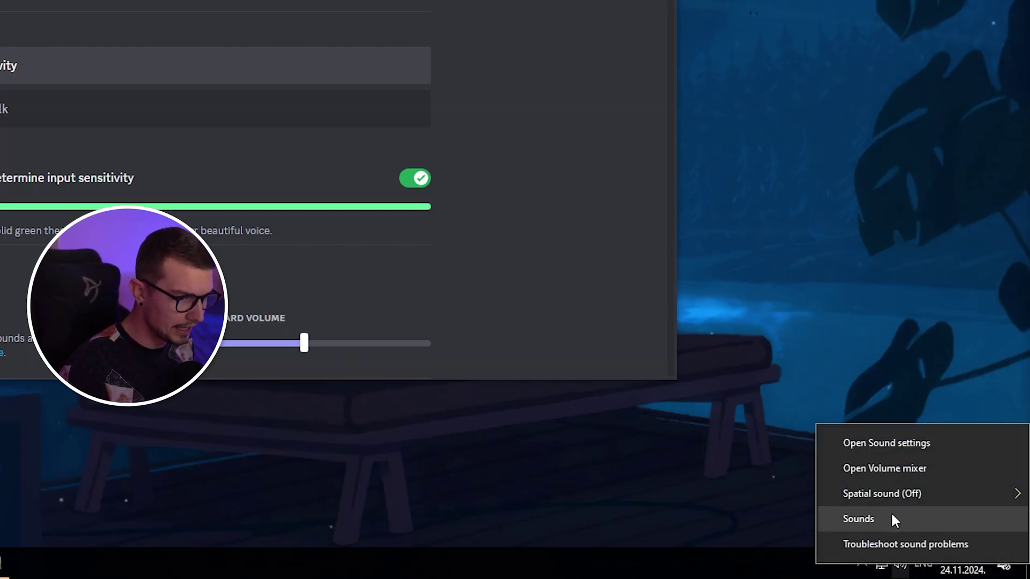
pyautogui.click(857, 518)
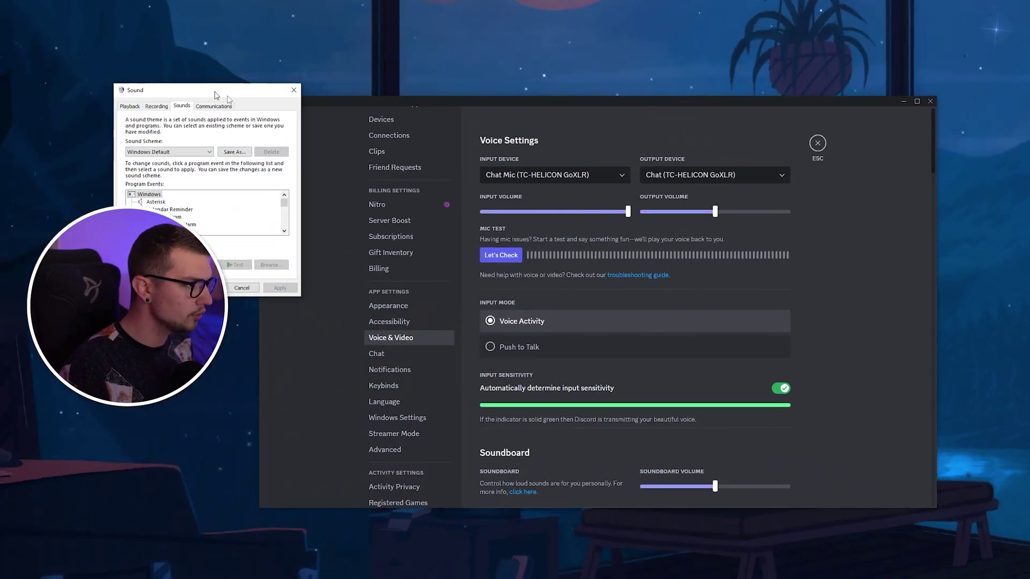
pyautogui.moveTo(146, 56); pyautogui.dragTo(615, 186)
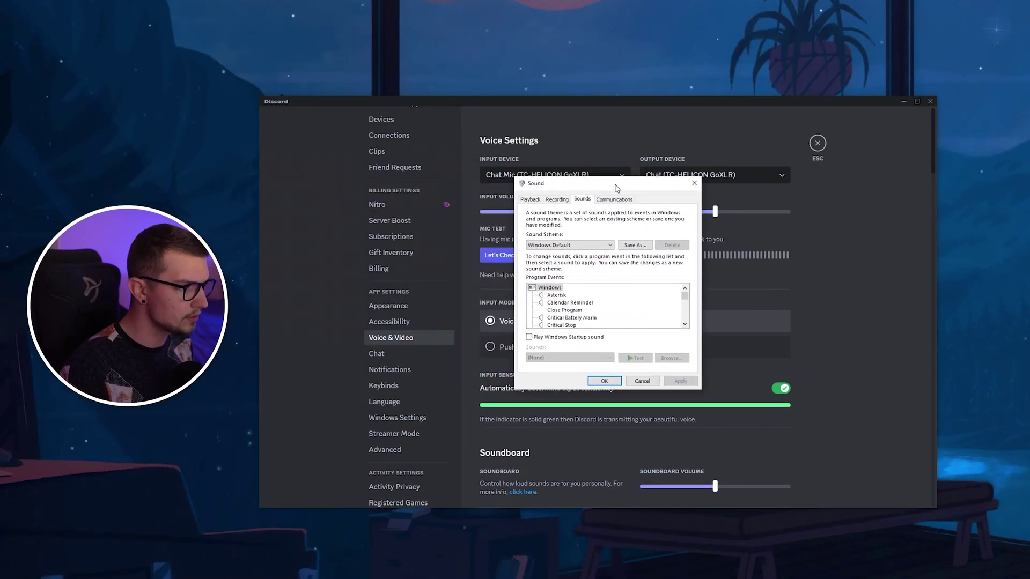
# - In the Recording devices list, select Chat Mic (briefly trying Sample) and open its properties
pyautogui.click(557, 200)
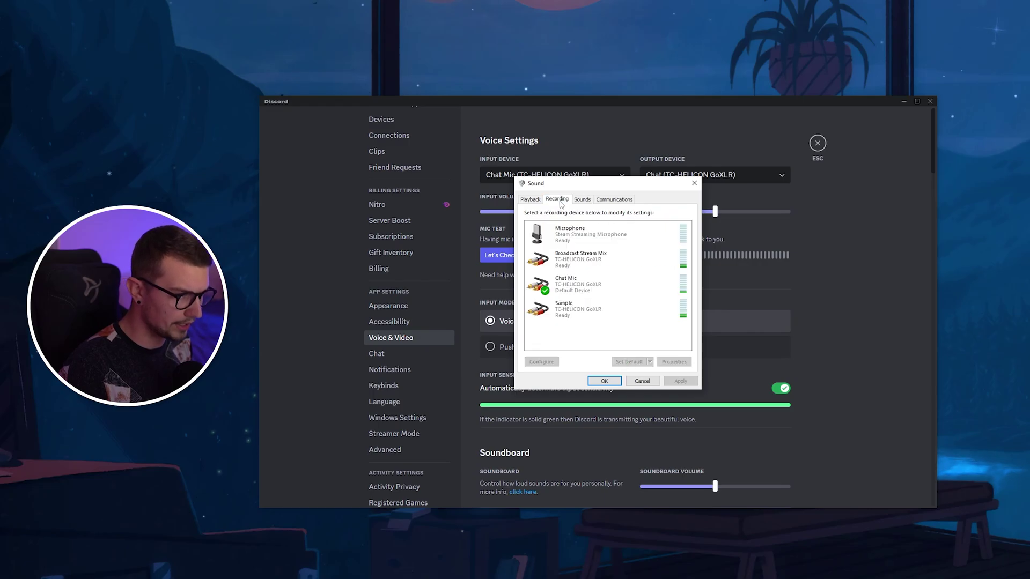
pyautogui.click(682, 289)
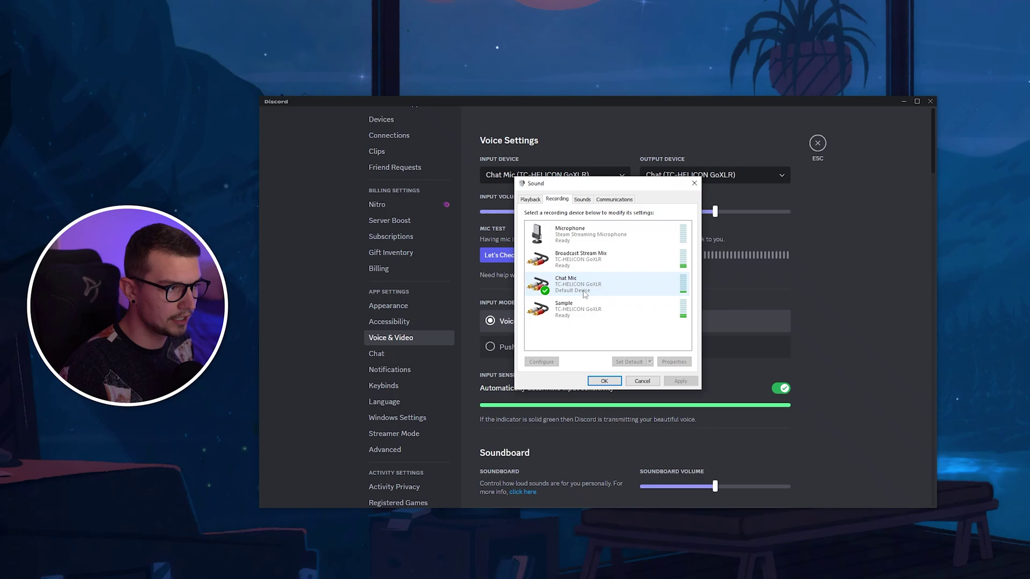
pyautogui.click(567, 309)
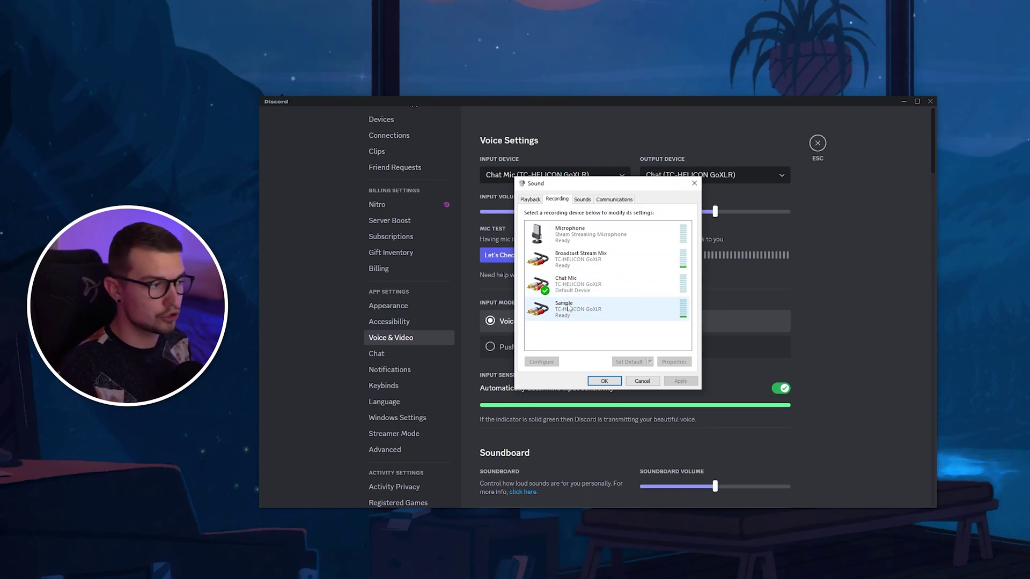
pyautogui.click(549, 291)
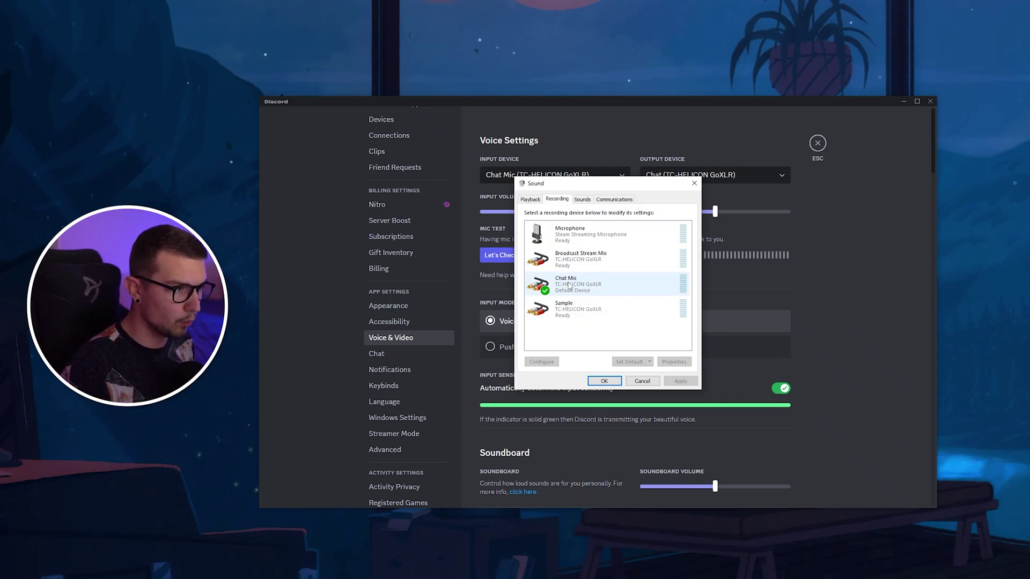
pyautogui.click(569, 287)
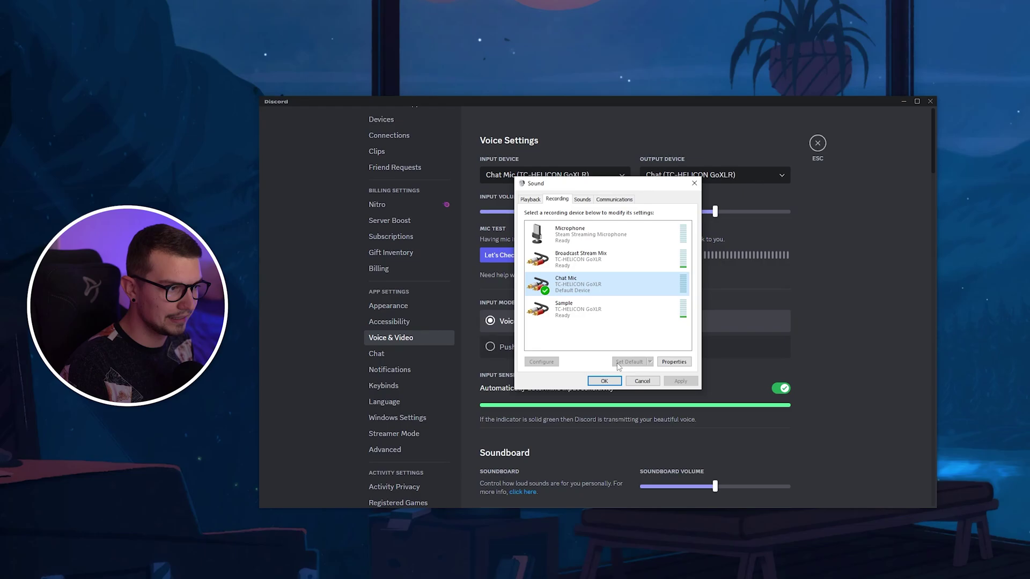
pyautogui.click(673, 362)
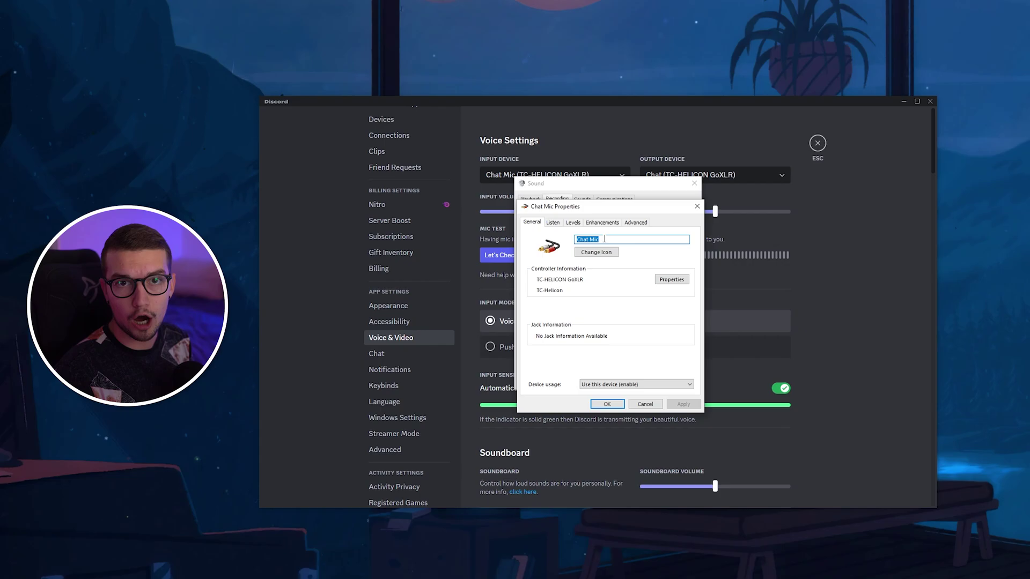
# - Review Chat Mic's Listen options, then its Enhancements page with all enhancements unchecked
pyautogui.click(554, 223)
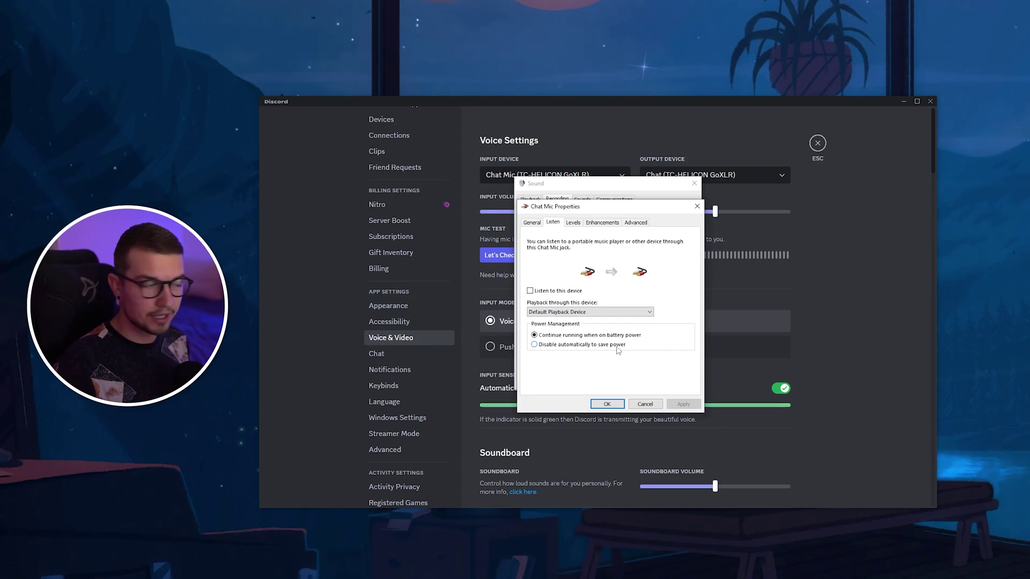
pyautogui.click(599, 222)
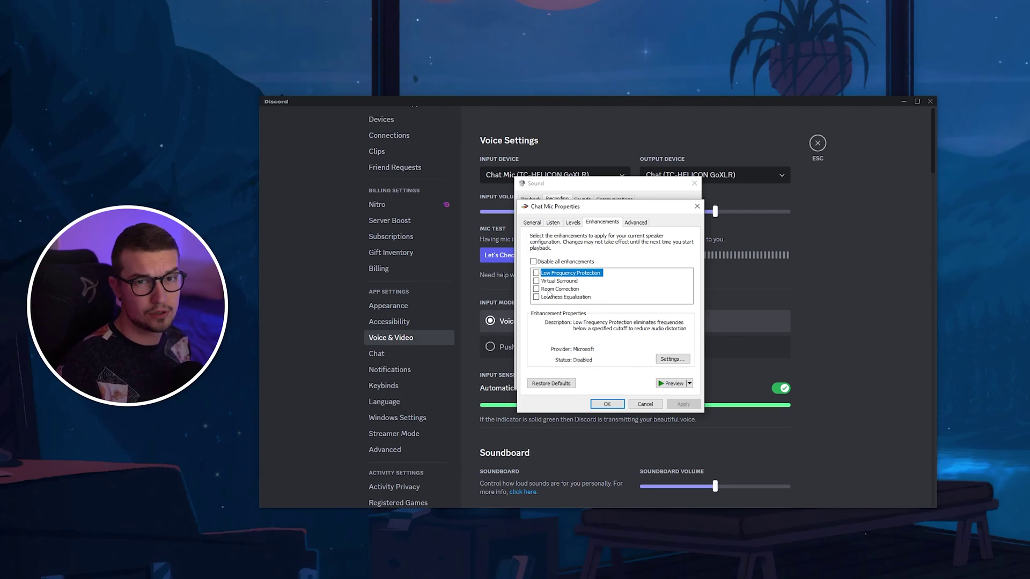
# - On Chat Mic's Advanced page, keep the 2 channel, 24 bit, 48000 Hz (Studio Quality) default format
pyautogui.click(635, 223)
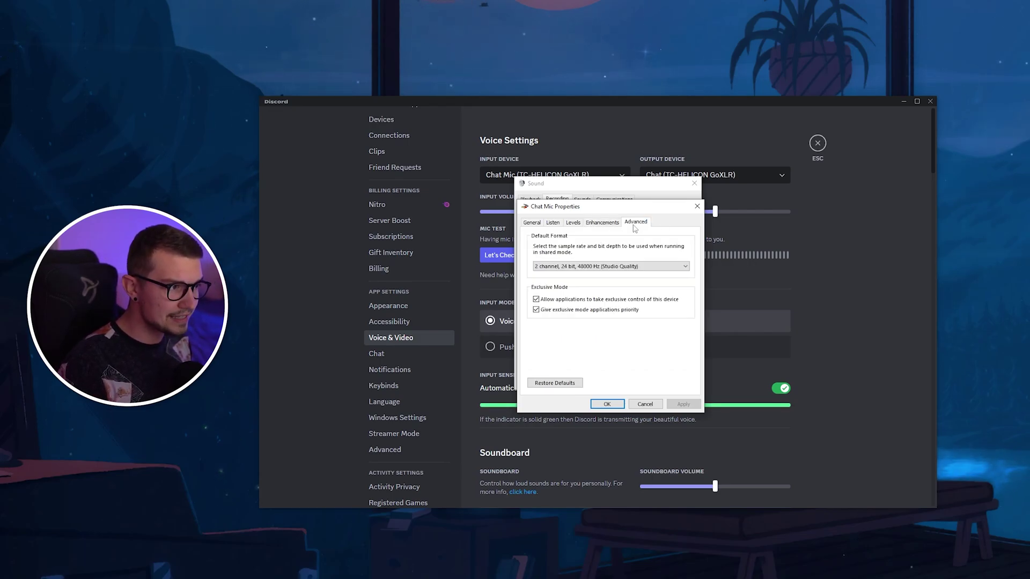
pyautogui.click(536, 268)
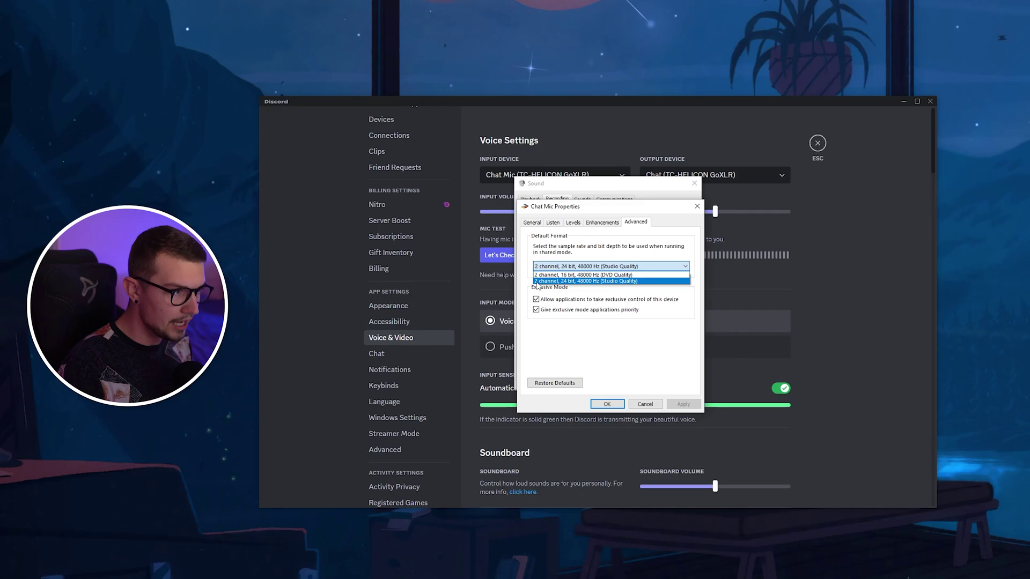
pyautogui.click(596, 280)
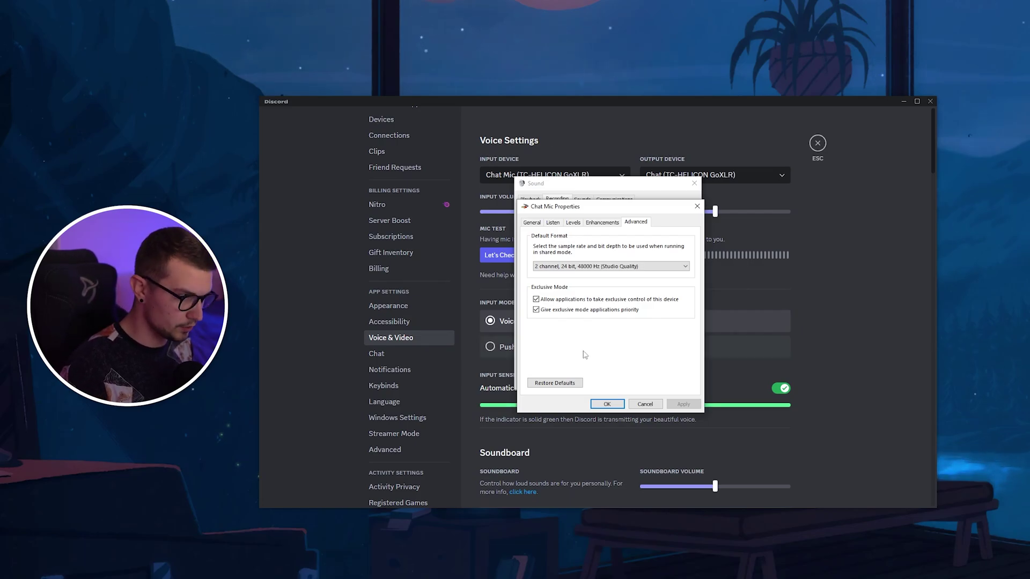
# - Check the Chat Mic level at 70, then close Chat Mic Properties without changes and close Sound
pyautogui.click(574, 222)
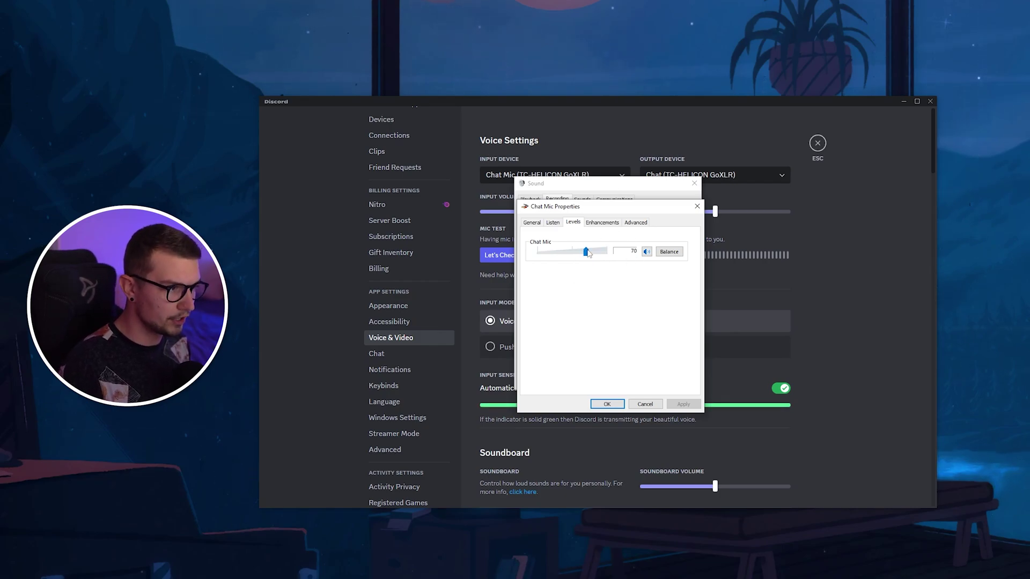
pyautogui.click(645, 403)
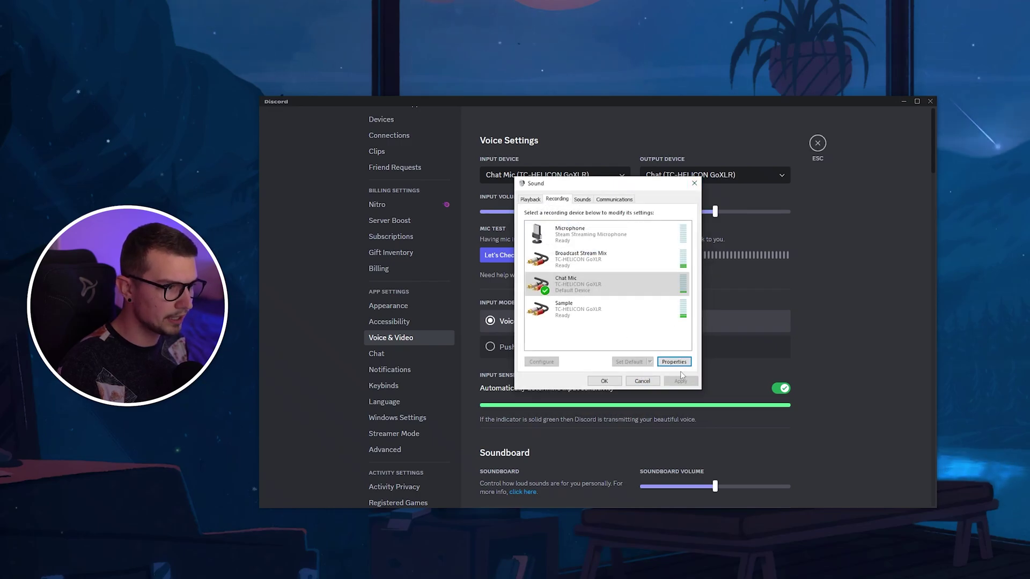
pyautogui.click(603, 381)
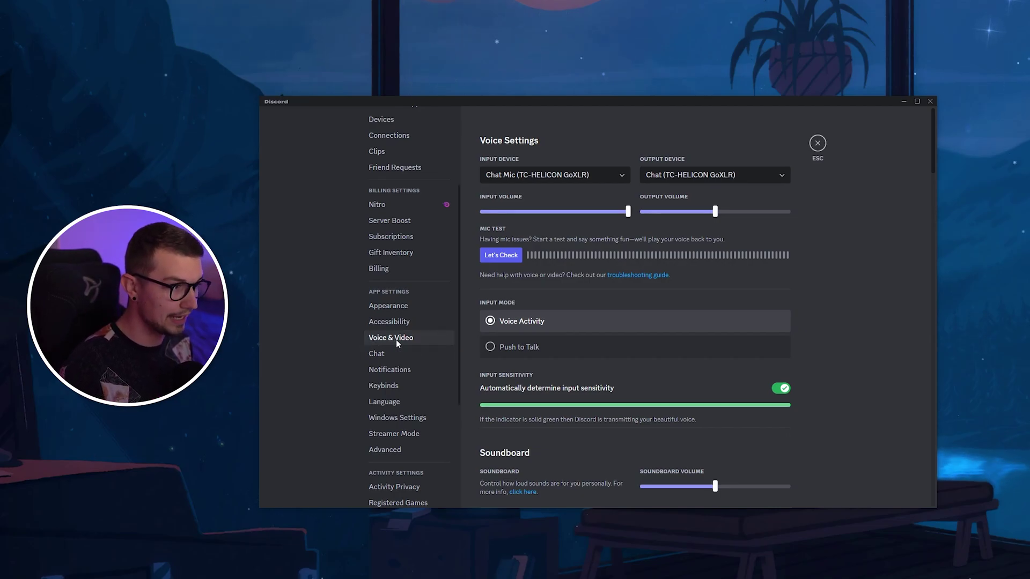
pyautogui.click(499, 256)
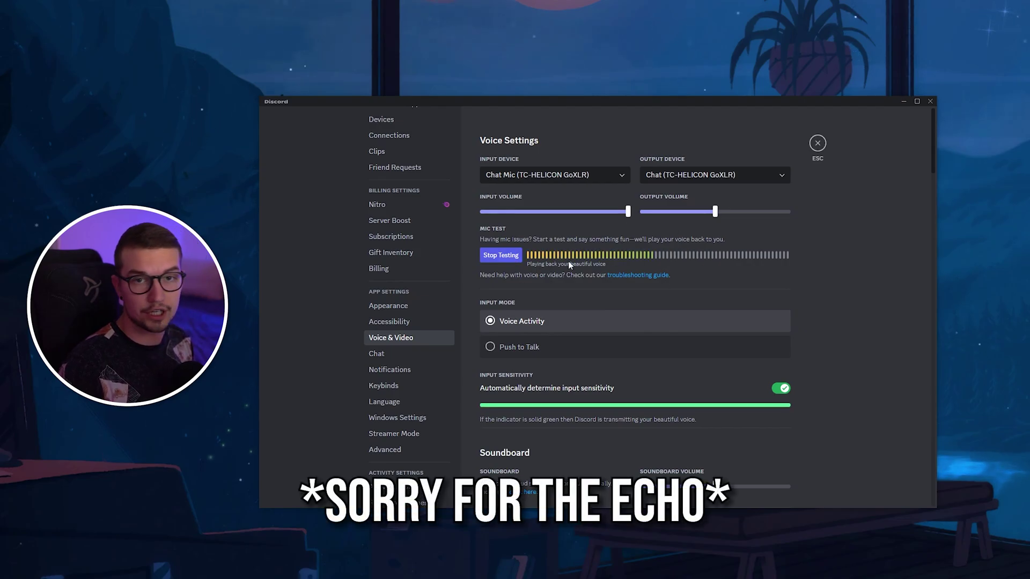
pyautogui.click(507, 258)
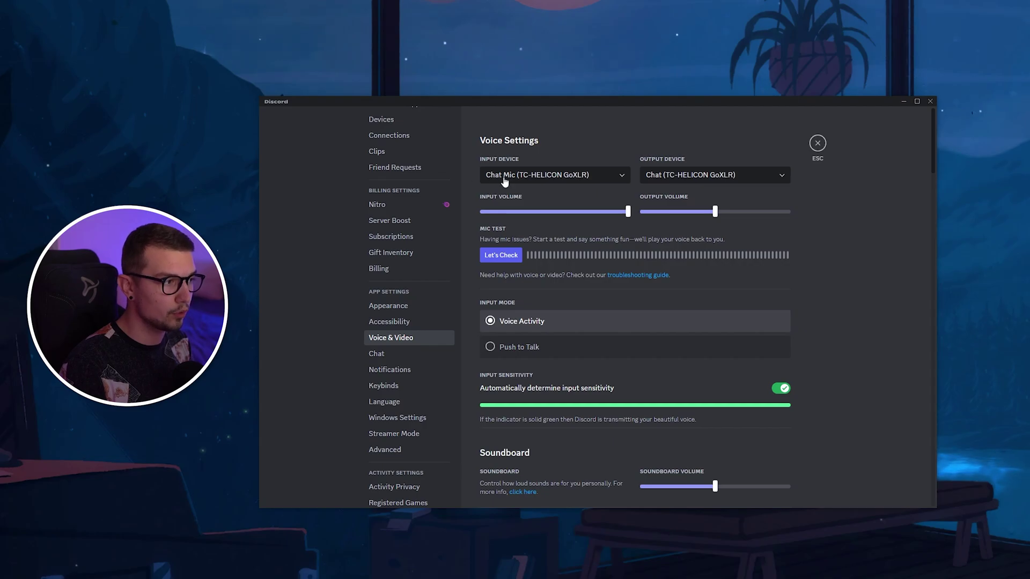
pyautogui.click(664, 181)
pyautogui.click(692, 175)
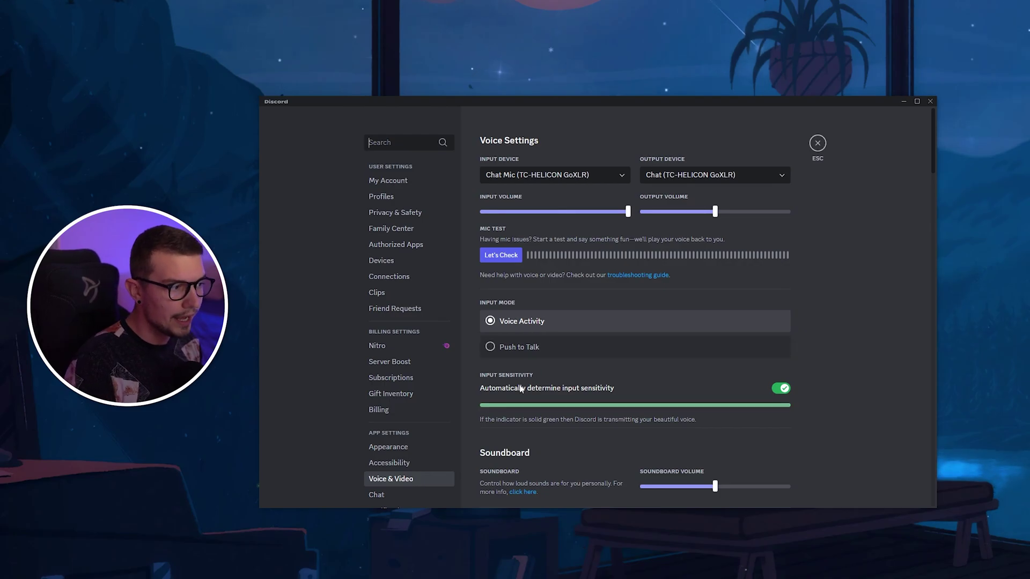
pyautogui.click(784, 390)
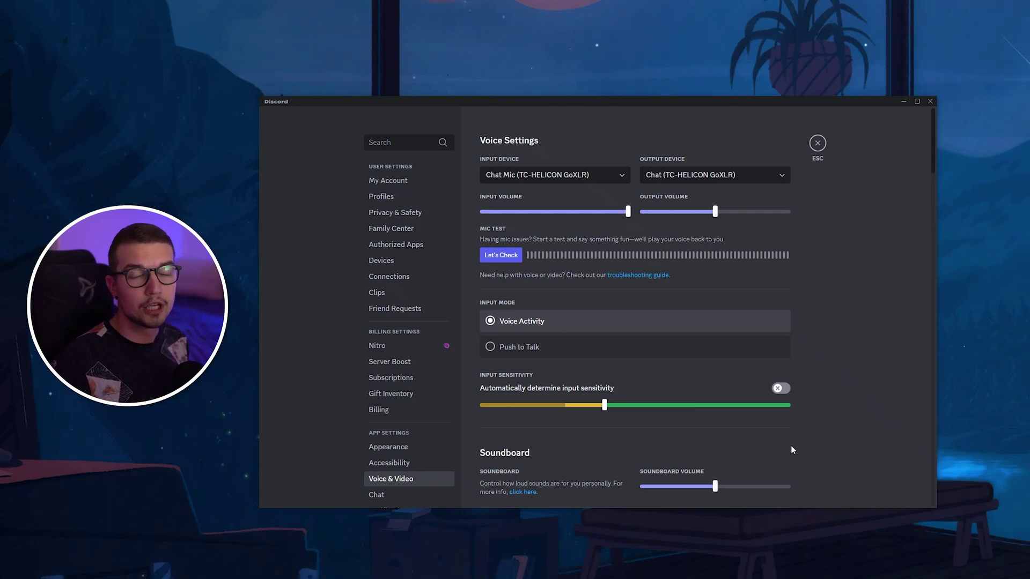
pyautogui.click(777, 388)
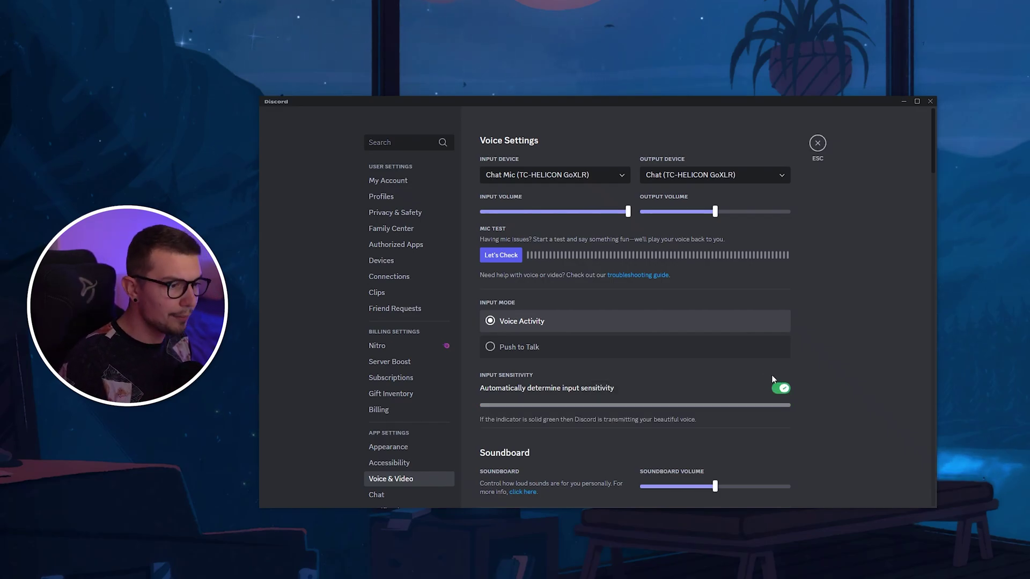
pyautogui.scroll(-5, 757, 422)
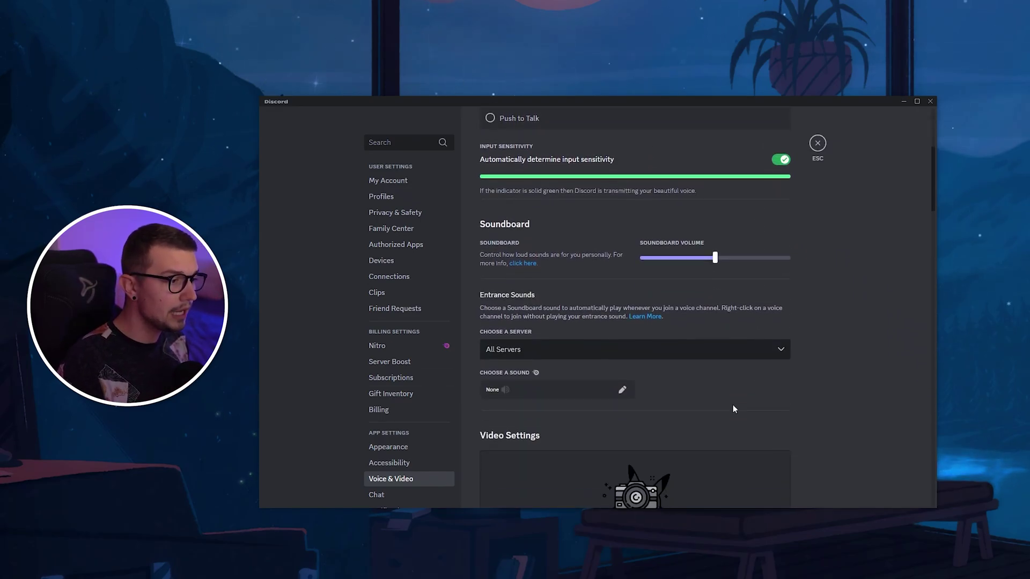
pyautogui.scroll(-4, 757, 422)
pyautogui.scroll(-4, 509, 343)
pyautogui.scroll(-5, 523, 305)
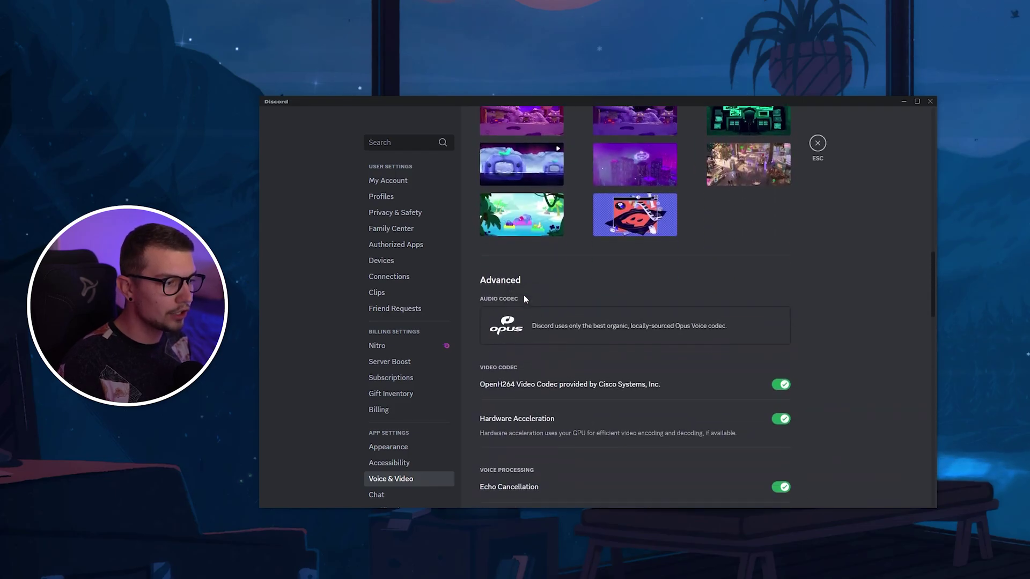
pyautogui.scroll(-2, 516, 209)
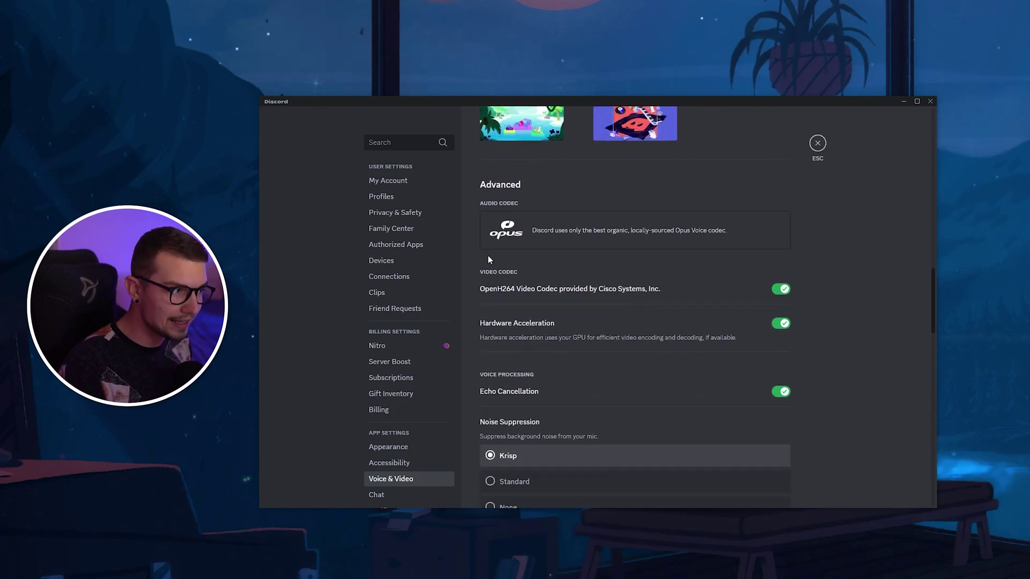
pyautogui.scroll(-1, 487, 255)
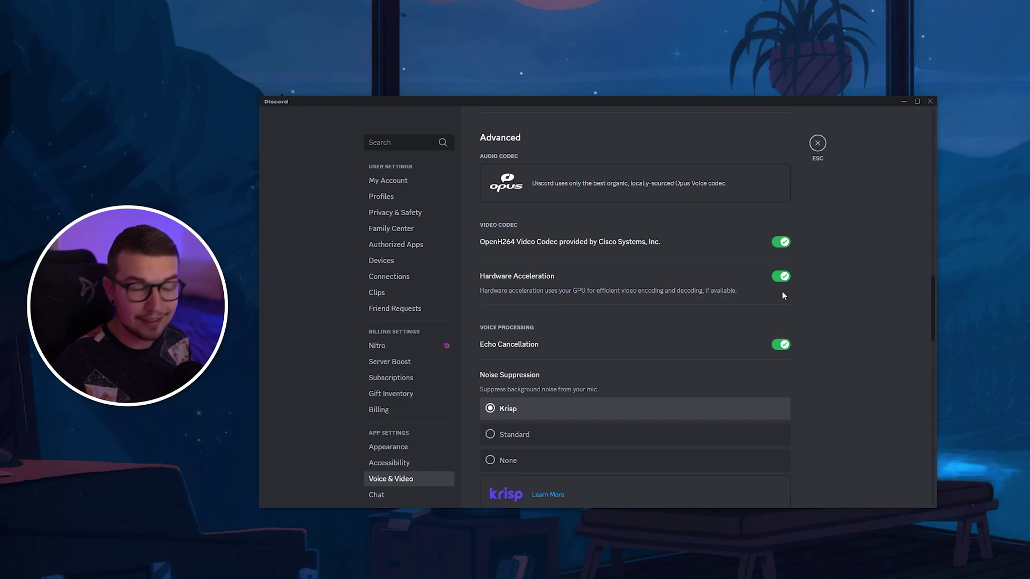
pyautogui.scroll(-3, 700, 281)
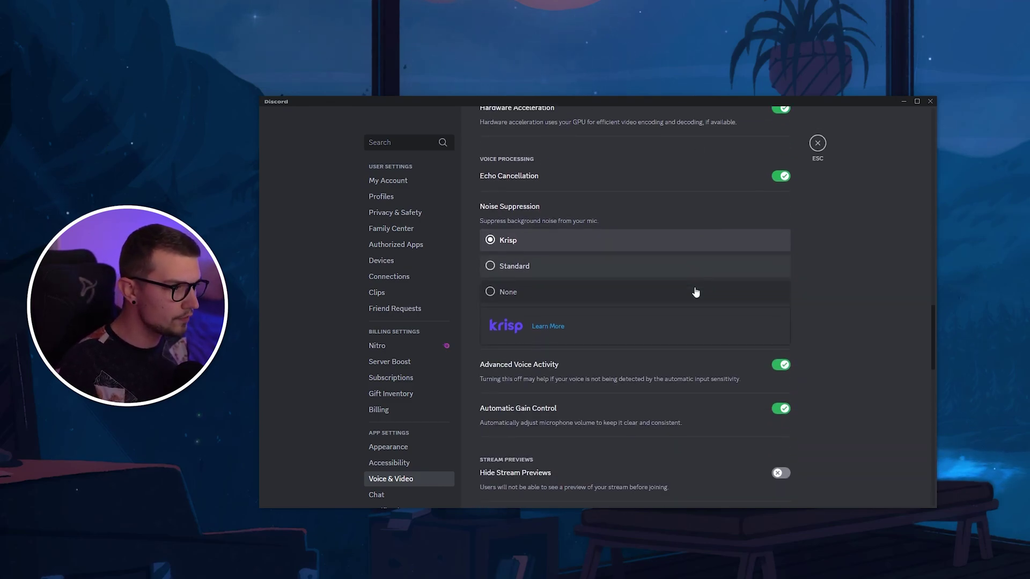
pyautogui.scroll(-2, 612, 242)
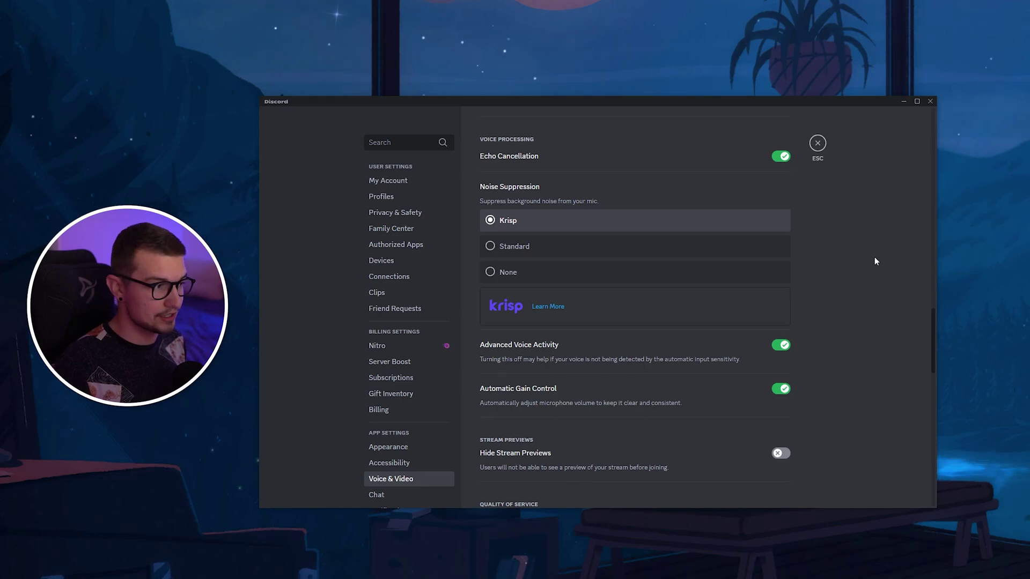
pyautogui.scroll(10, 875, 257)
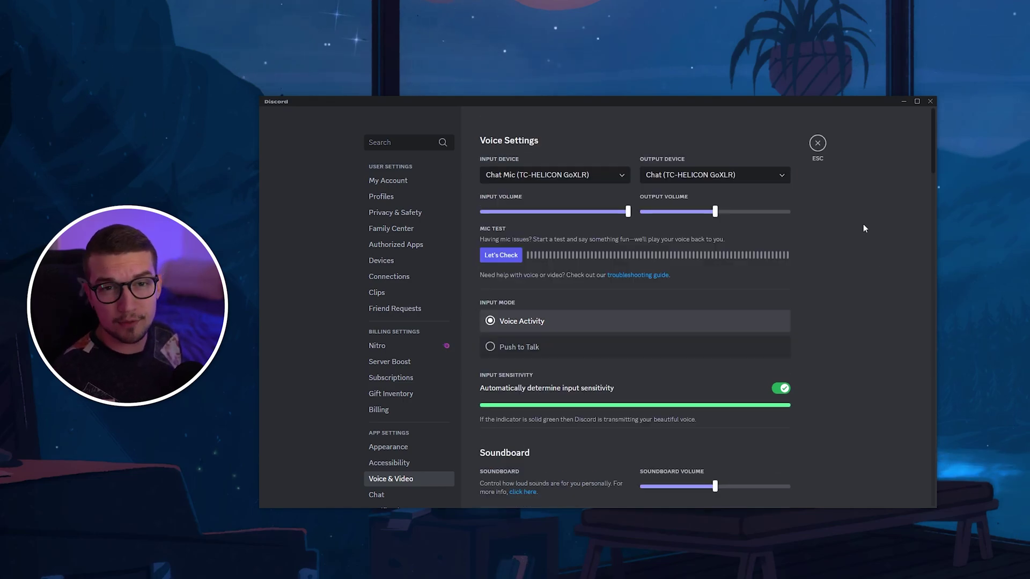